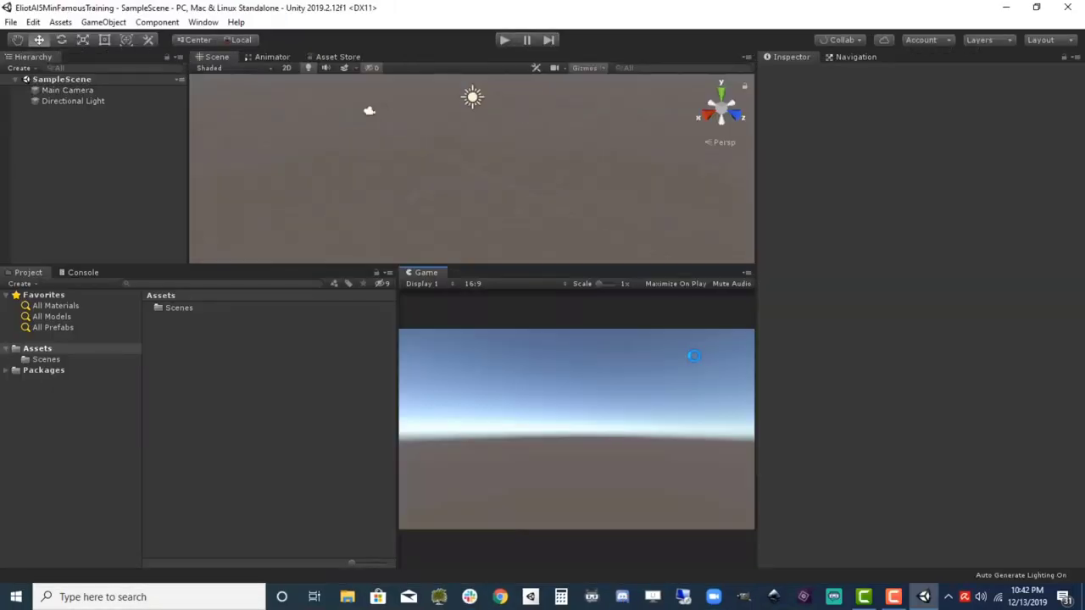
{"action": "left_click", "coordinate": [910, 454]}
{"action": "left_click", "coordinate": [587, 72]}
{"action": "left_click_drag", "start_coordinate": [241, 266], "coordinate": [241, 356]}
{"action": "left_click", "coordinate": [11, 22]}
{"action": "left_click", "coordinate": [70, 88]}
{"action": "left_click", "coordinate": [172, 146]}
{"action": "double_click", "coordinate": [173, 148]}
{"action": "left_click", "coordinate": [178, 285]}
{"action": "type", "text": "Famous5Min"}
{"action": "key", "text": "Return"}
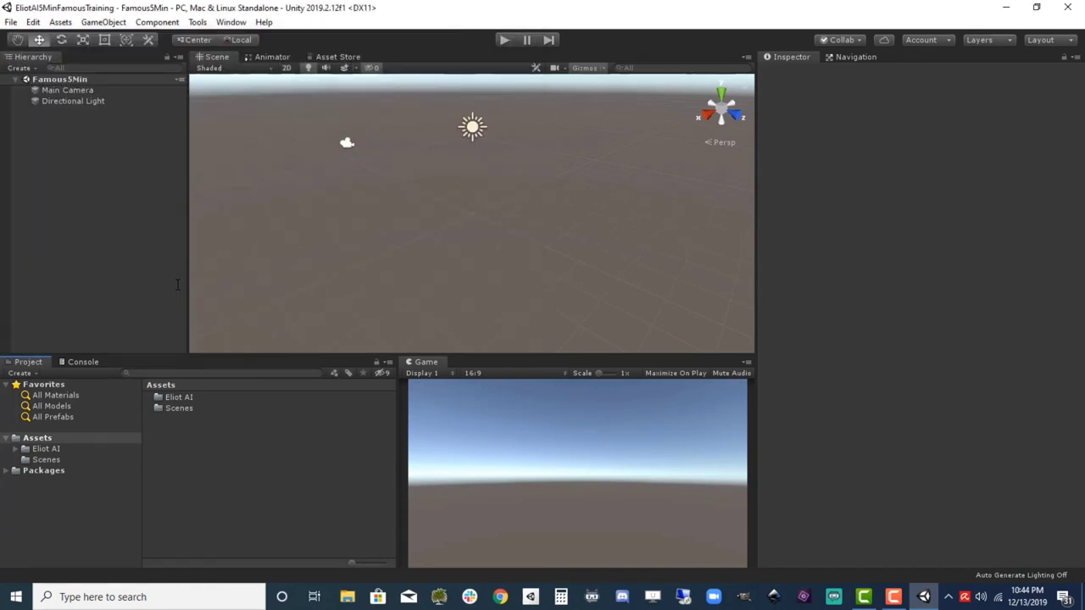
{"action": "right_click", "coordinate": [89, 144]}
{"action": "left_click", "coordinate": [262, 343]}
{"action": "left_click", "coordinate": [905, 138]}
{"action": "type", "text": "3"}
{"action": "key", "text": "Tab"}
{"action": "key", "text": "Tab"}
{"action": "type", "text": "3"}
{"action": "scroll", "coordinate": [523, 271], "scroll_direction": "down", "scroll_amount": 1}
{"action": "scroll", "coordinate": [523, 271], "scroll_direction": "down", "scroll_amount": 2}
{"action": "scroll", "coordinate": [522, 270], "scroll_direction": "down", "scroll_amount": 1}
{"action": "scroll", "coordinate": [522, 269], "scroll_direction": "up", "scroll_amount": 1}
{"action": "left_click", "coordinate": [75, 123]}
{"action": "right_click", "coordinate": [67, 141]}
{"action": "left_click", "coordinate": [213, 286]}
{"action": "left_click_drag", "start_coordinate": [473, 170], "coordinate": [472, 161]}
{"action": "left_click", "coordinate": [996, 137]}
{"action": "type", "text": "3"}
{"action": "left_click", "coordinate": [1048, 137]}
{"action": "type", "text": "10"}
{"action": "left_click_drag", "start_coordinate": [549, 279], "coordinate": [808, 246], "text": "alt"}
{"action": "key", "text": "w"}
{"action": "left_click_drag", "start_coordinate": [473, 163], "coordinate": [473, 151]}
{"action": "key", "text": "ctrl+d"}
{"action": "mouse_move", "coordinate": [515, 222]}
{"action": "left_mouse_down"}
{"action": "mouse_move", "coordinate": [583, 263]}
{"action": "mouse_move", "coordinate": [646, 191]}
{"action": "left_mouse_up"}
{"action": "key", "text": "ctrl+d"}
{"action": "left_click_drag", "start_coordinate": [646, 192], "coordinate": [580, 260]}
{"action": "scroll", "coordinate": [579, 254], "scroll_direction": "down", "scroll_amount": 3}
{"action": "left_click", "coordinate": [54, 111]}
{"action": "left_click", "coordinate": [53, 166], "text": "shift"}
{"action": "left_click", "coordinate": [1044, 76]}
{"action": "left_click", "coordinate": [72, 243]}
{"action": "left_click", "coordinate": [47, 122]}
{"action": "left_click", "coordinate": [61, 167], "text": "shift"}
{"action": "left_click", "coordinate": [906, 320]}
{"action": "type", "text": "nav"}
{"action": "left_click", "coordinate": [930, 392]}
{"action": "left_click", "coordinate": [892, 328]}
{"action": "left_click", "coordinate": [56, 203]}
{"action": "left_click", "coordinate": [231, 22]}
{"action": "left_click", "coordinate": [447, 275]}
{"action": "left_click", "coordinate": [935, 74]}
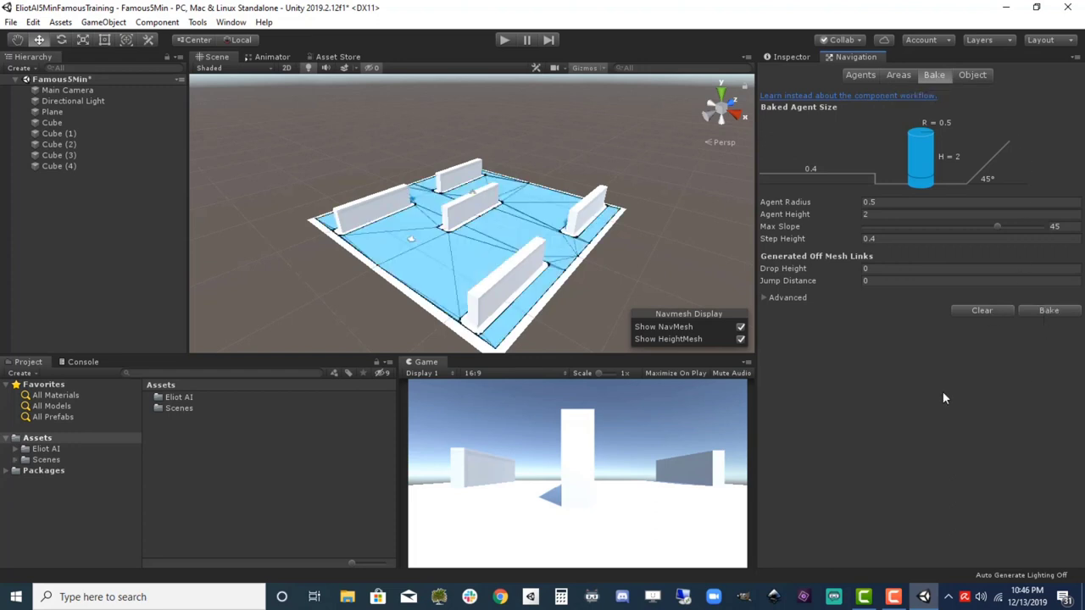
{"action": "left_click", "coordinate": [788, 56]}
{"action": "right_click", "coordinate": [54, 195]}
{"action": "left_click", "coordinate": [218, 377]}
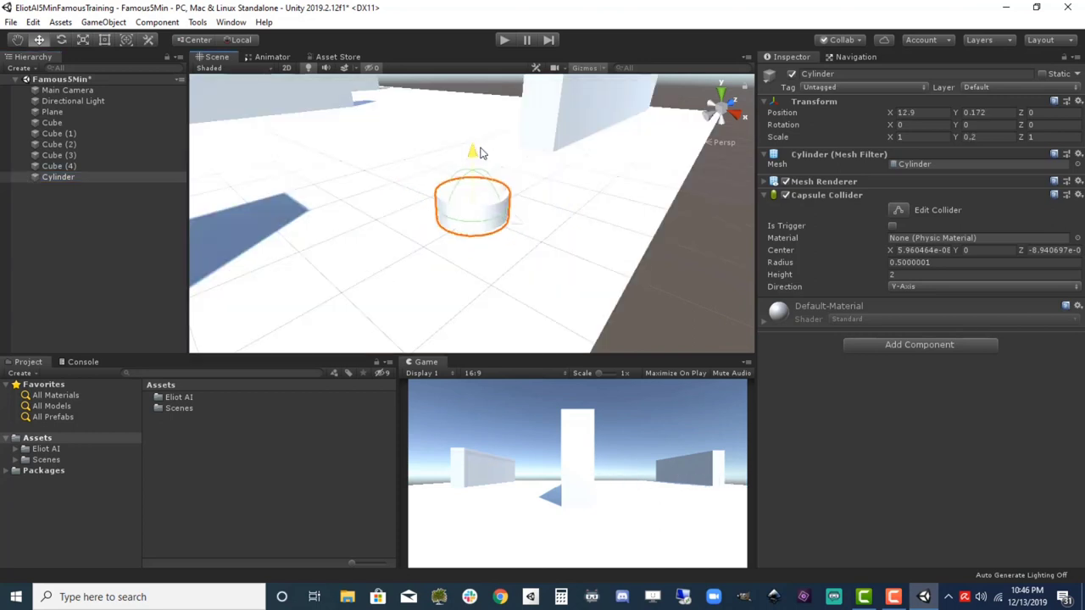
{"action": "left_click_drag", "start_coordinate": [479, 153], "coordinate": [480, 157]}
{"action": "left_click", "coordinate": [765, 181]}
{"action": "left_click", "coordinate": [1077, 217]}
{"action": "type", "text": "blue"}
{"action": "left_click", "coordinate": [750, 253]}
{"action": "left_click", "coordinate": [1065, 190]}
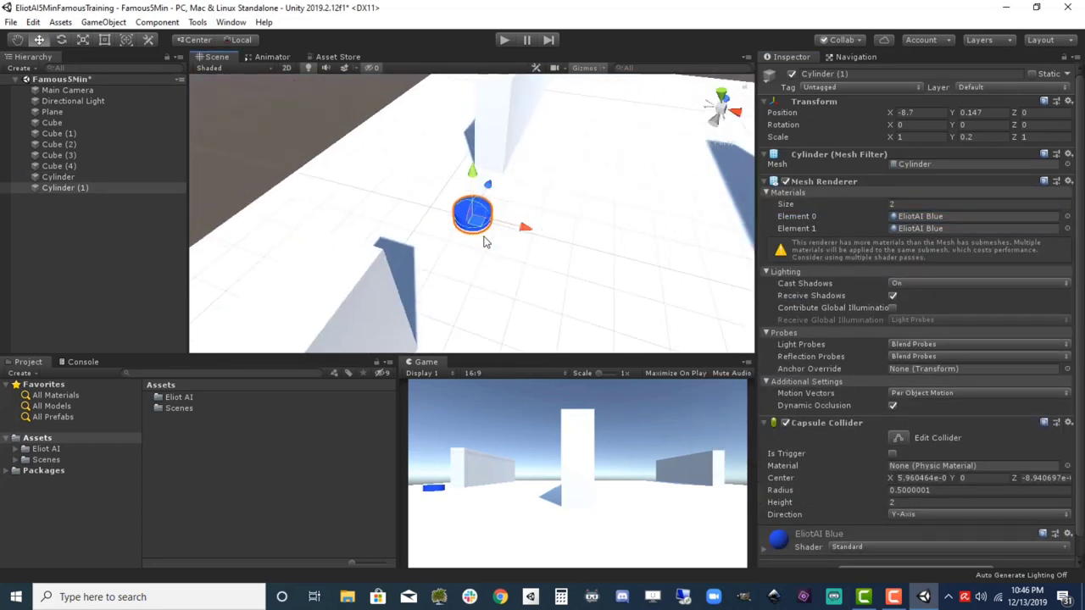
{"action": "left_click", "coordinate": [1068, 223]}
{"action": "type", "text": "red"}
{"action": "key", "text": "Return"}
{"action": "left_click_drag", "start_coordinate": [508, 254], "coordinate": [521, 272], "text": "alt"}
{"action": "key", "text": "w"}
{"action": "left_click", "coordinate": [158, 251]}
{"action": "left_click", "coordinate": [14, 450]}
{"action": "left_click", "coordinate": [24, 472]}
{"action": "left_click", "coordinate": [78, 492]}
{"action": "mouse_move", "coordinate": [245, 408]}
{"action": "left_mouse_down"}
{"action": "mouse_move", "coordinate": [588, 205]}
{"action": "mouse_move", "coordinate": [593, 214]}
{"action": "left_mouse_up"}
{"action": "key", "text": "f"}
{"action": "left_click", "coordinate": [25, 470]}
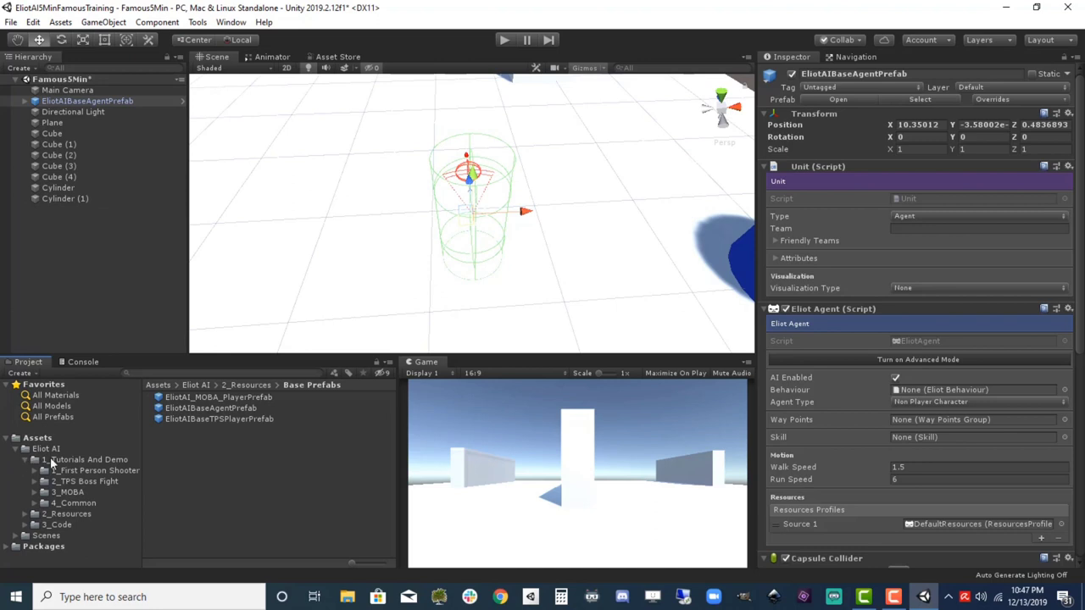
{"action": "left_click", "coordinate": [50, 461]}
{"action": "left_click", "coordinate": [72, 471]}
{"action": "double_click", "coordinate": [72, 471]}
{"action": "left_click", "coordinate": [77, 493]}
{"action": "double_click", "coordinate": [76, 493]}
{"action": "left_click", "coordinate": [89, 503]}
{"action": "left_click", "coordinate": [25, 101]}
{"action": "left_click_drag", "start_coordinate": [209, 439], "coordinate": [84, 111]}
{"action": "mouse_move", "coordinate": [475, 204]}
{"action": "left_mouse_down"}
{"action": "mouse_move", "coordinate": [490, 169]}
{"action": "mouse_move", "coordinate": [484, 144]}
{"action": "left_mouse_up"}
{"action": "key", "text": "ctrl+z"}
{"action": "mouse_move", "coordinate": [526, 243]}
{"action": "left_mouse_down", "text": "alt"}
{"action": "mouse_move", "coordinate": [520, 174]}
{"action": "mouse_move", "coordinate": [496, 235]}
{"action": "left_mouse_up", "text": "alt"}
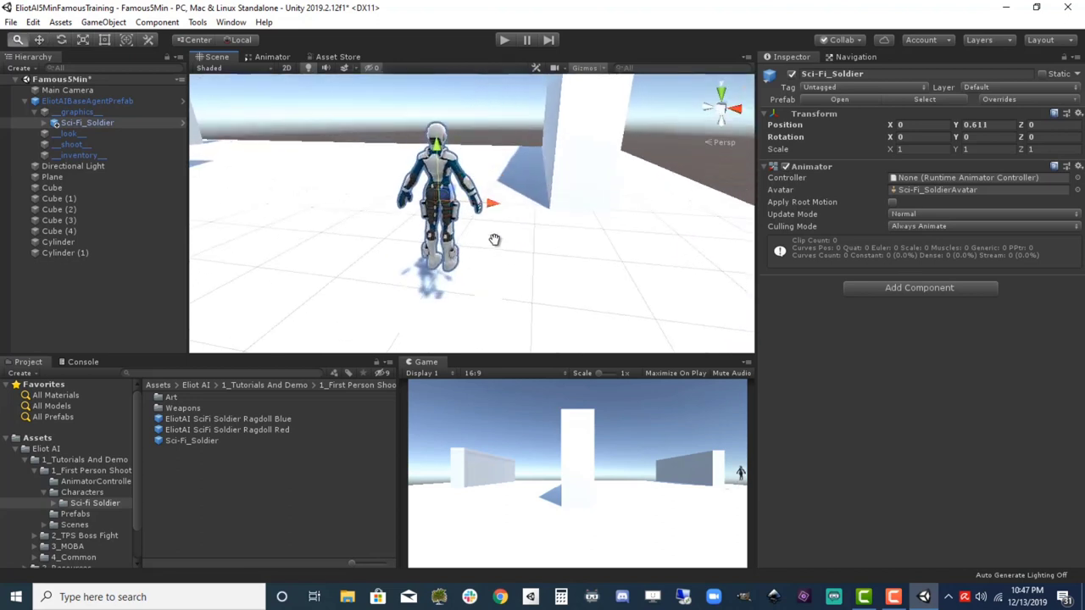
{"action": "left_click", "coordinate": [70, 101]}
{"action": "scroll", "coordinate": [970, 471], "scroll_direction": "down", "scroll_amount": 5}
{"action": "scroll", "coordinate": [970, 472], "scroll_direction": "up", "scroll_amount": 2}
{"action": "left_click_drag", "start_coordinate": [1077, 246], "coordinate": [1077, 169]}
{"action": "scroll", "coordinate": [921, 316], "scroll_direction": "down", "scroll_amount": 1}
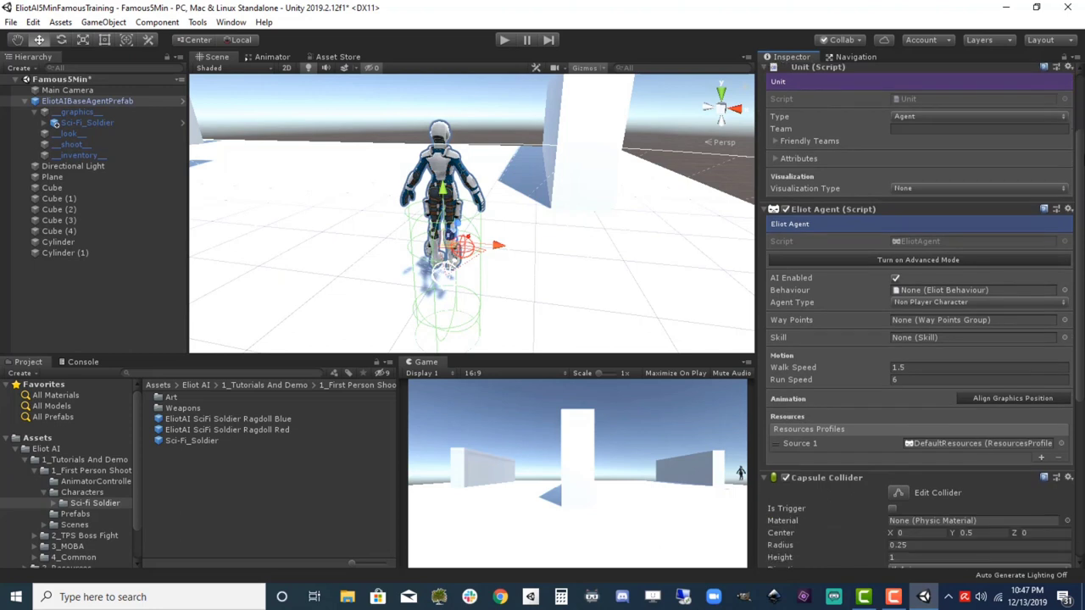
{"action": "scroll", "coordinate": [1072, 221], "scroll_direction": "down", "scroll_amount": 1}
{"action": "left_click", "coordinate": [988, 391]}
{"action": "mouse_move", "coordinate": [593, 274]}
{"action": "left_mouse_down", "text": "alt"}
{"action": "mouse_move", "coordinate": [319, 189]}
{"action": "mouse_move", "coordinate": [105, 251]}
{"action": "left_mouse_up", "text": "alt"}
{"action": "left_click", "coordinate": [91, 123]}
{"action": "left_click", "coordinate": [1077, 178]}
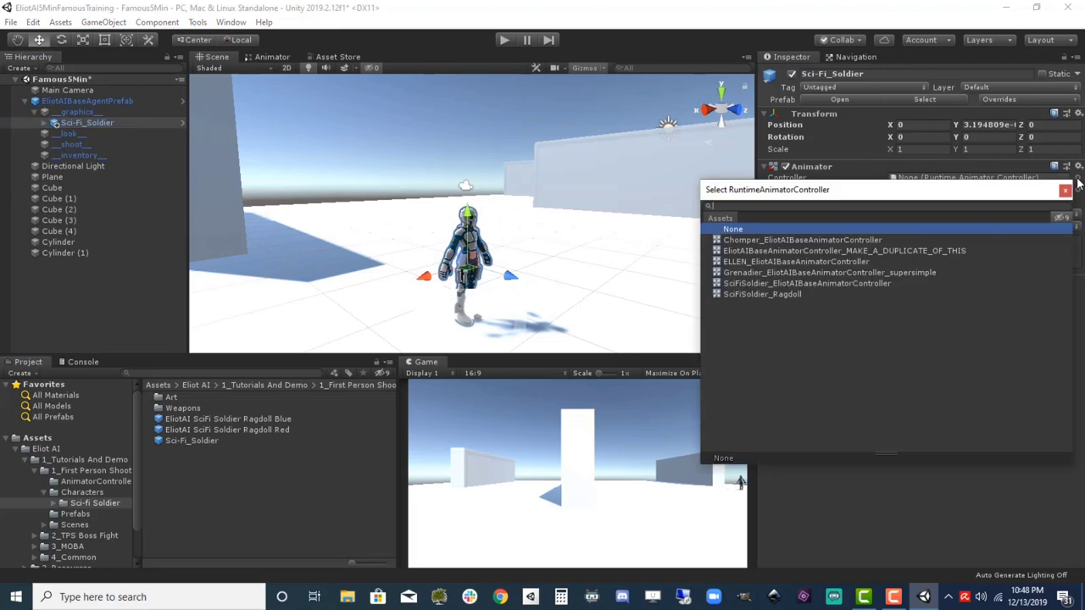
{"action": "left_click", "coordinate": [891, 252]}
{"action": "left_click", "coordinate": [1065, 192]}
{"action": "left_click", "coordinate": [1001, 176]}
{"action": "left_click", "coordinate": [307, 399]}
{"action": "key", "text": "ctrl+d"}
{"action": "left_click", "coordinate": [286, 405]}
{"action": "left_click_drag", "start_coordinate": [317, 410], "coordinate": [534, 414]}
{"action": "type", "text": "F"}
{"action": "type", "text": "ier"}
{"action": "key", "text": "Return"}
{"action": "left_click", "coordinate": [103, 125]}
{"action": "left_click_drag", "start_coordinate": [302, 400], "coordinate": [982, 177]}
{"action": "double_click", "coordinate": [976, 178]}
{"action": "double_click", "coordinate": [721, 194]}
{"action": "left_click", "coordinate": [93, 101]}
{"action": "left_click", "coordinate": [915, 228]}
{"action": "key", "text": "Return"}
{"action": "scroll", "coordinate": [933, 212], "scroll_direction": "down", "scroll_amount": 1}
{"action": "scroll", "coordinate": [847, 221], "scroll_direction": "down", "scroll_amount": 1}
{"action": "left_click", "coordinate": [775, 192]}
{"action": "scroll", "coordinate": [975, 255], "scroll_direction": "down", "scroll_amount": 2}
{"action": "left_click", "coordinate": [1043, 281]}
{"action": "left_click", "coordinate": [1061, 277]}
{"action": "left_click", "coordinate": [816, 252]}
{"action": "double_click", "coordinate": [815, 252]}
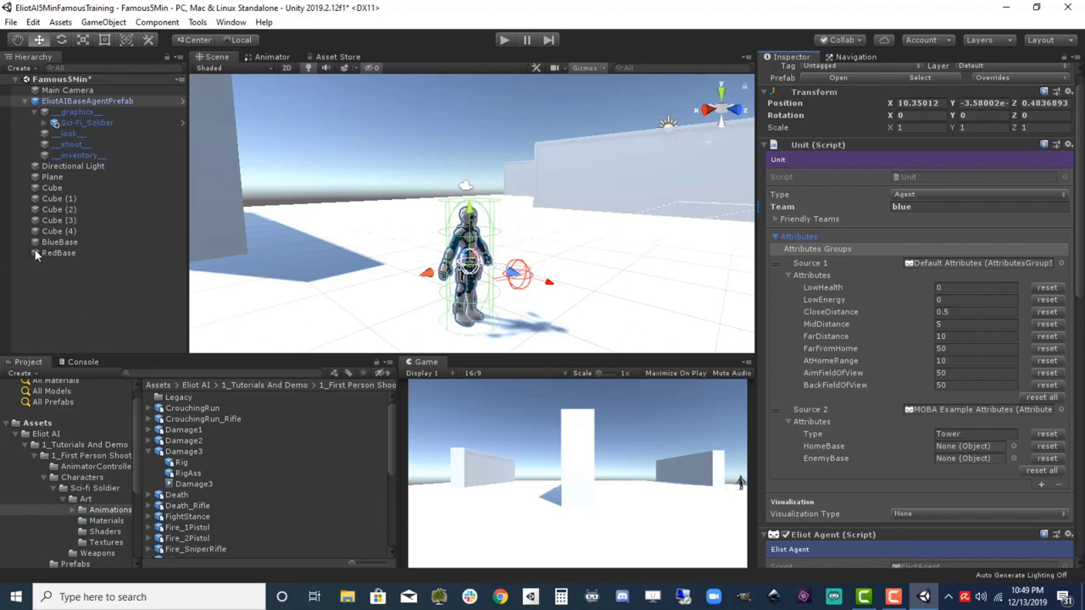
{"action": "left_click_drag", "start_coordinate": [35, 255], "coordinate": [962, 456]}
{"action": "left_click_drag", "start_coordinate": [58, 252], "coordinate": [947, 465]}
{"action": "scroll", "coordinate": [973, 219], "scroll_direction": "down", "scroll_amount": 5}
{"action": "left_click", "coordinate": [1065, 209]}
{"action": "left_click", "coordinate": [800, 240]}
{"action": "double_click", "coordinate": [806, 242]}
{"action": "left_click", "coordinate": [1063, 256]}
{"action": "double_click", "coordinate": [794, 239]}
{"action": "left_click", "coordinate": [932, 287]}
{"action": "type", "text": "0"}
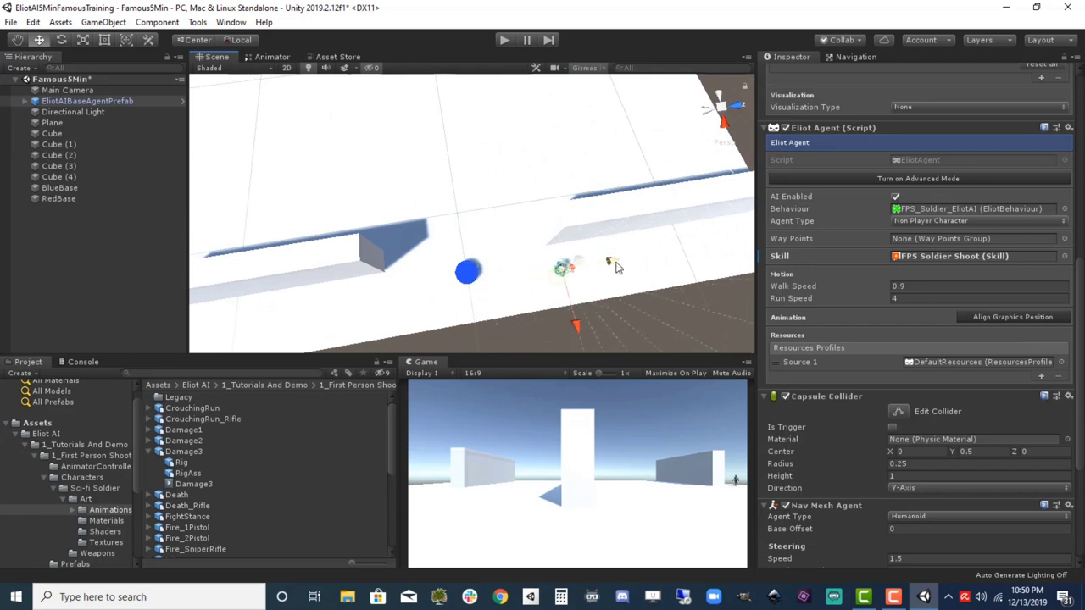
{"action": "key", "text": "ctrl+d"}
{"action": "left_click_drag", "start_coordinate": [218, 231], "coordinate": [421, 300], "text": "alt"}
{"action": "key", "text": "ctrl+d"}
{"action": "left_click_drag", "start_coordinate": [401, 343], "coordinate": [404, 293], "text": "alt"}
{"action": "left_click", "coordinate": [417, 215]}
{"action": "key", "text": "f"}
{"action": "left_click_drag", "start_coordinate": [512, 190], "coordinate": [475, 144], "text": "alt"}
{"action": "left_click", "coordinate": [96, 218]}
{"action": "scroll", "coordinate": [939, 186], "scroll_direction": "up", "scroll_amount": 3}
{"action": "scroll", "coordinate": [939, 184], "scroll_direction": "up", "scroll_amount": 5}
{"action": "left_click", "coordinate": [848, 74]}
{"action": "type", "text": "Red"}
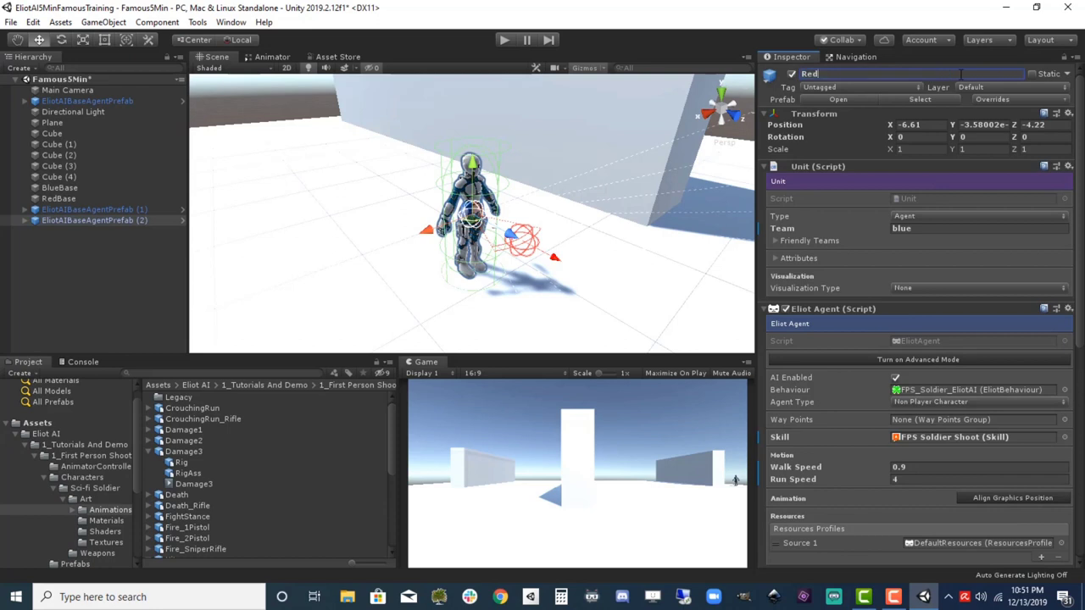